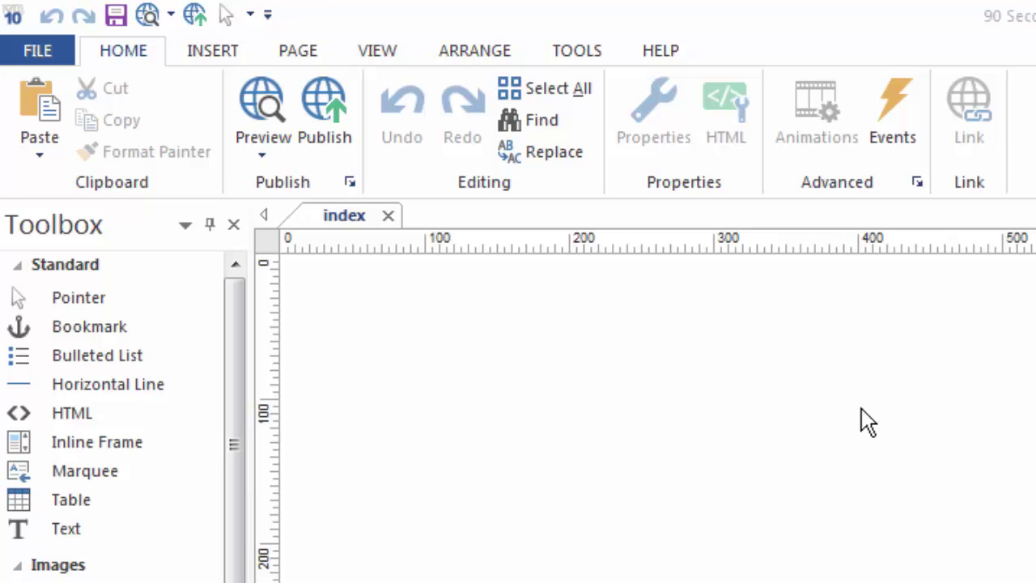
left_click(176, 42)
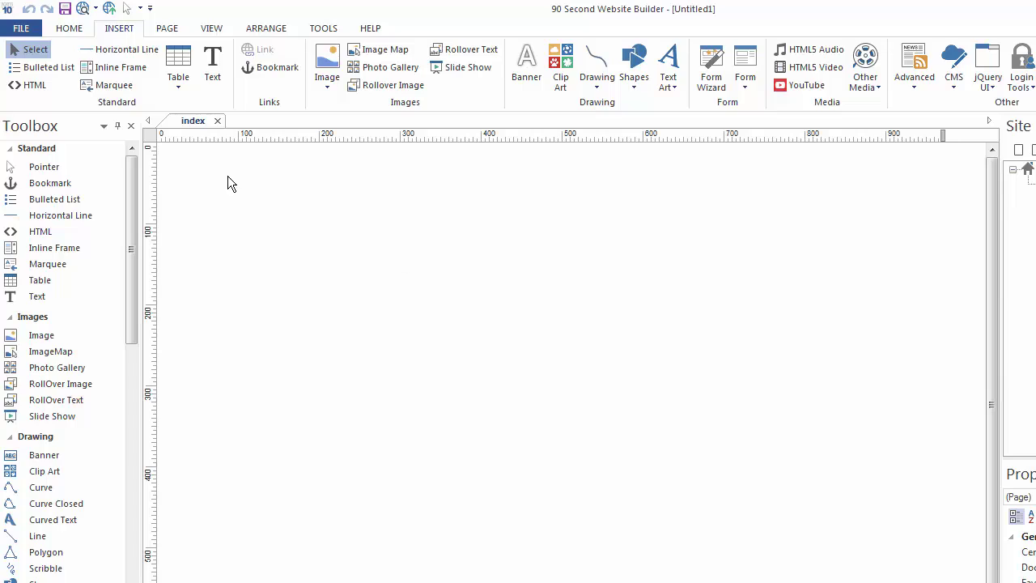
left_click(170, 30)
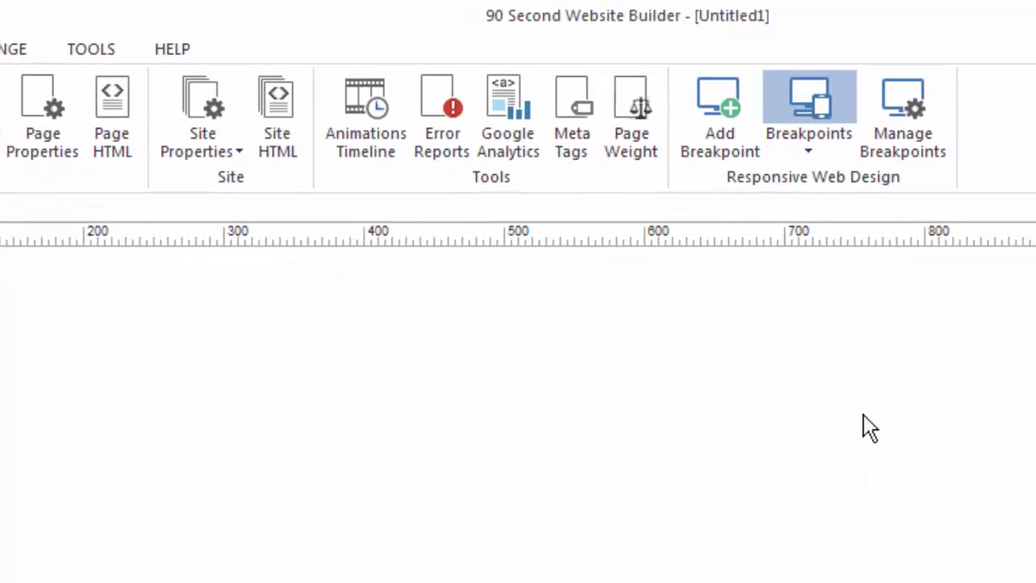
- Hide the Toolbox and show it again, using both its show/hide option and its own close control
left_click(108, 38)
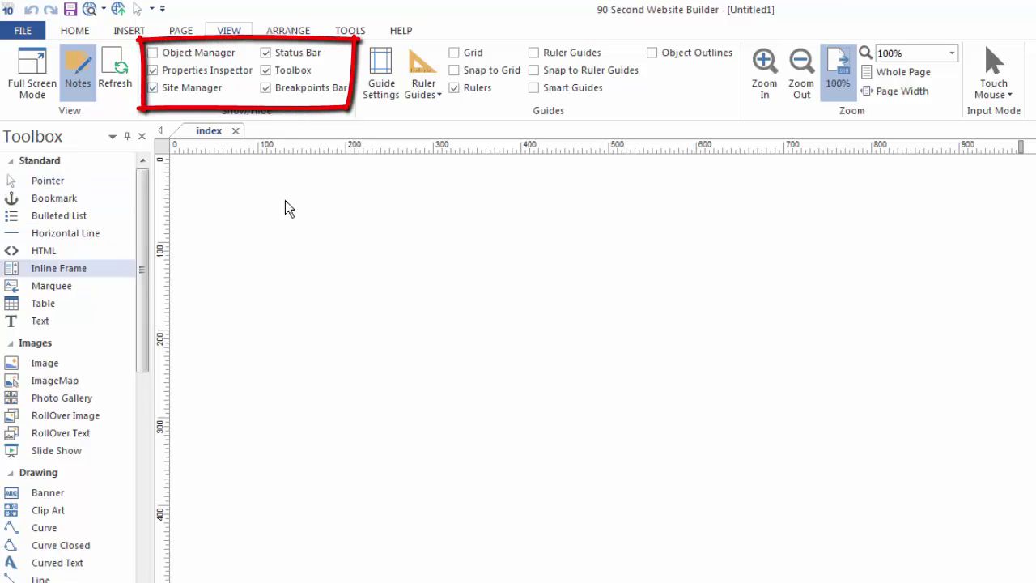
left_click(266, 72)
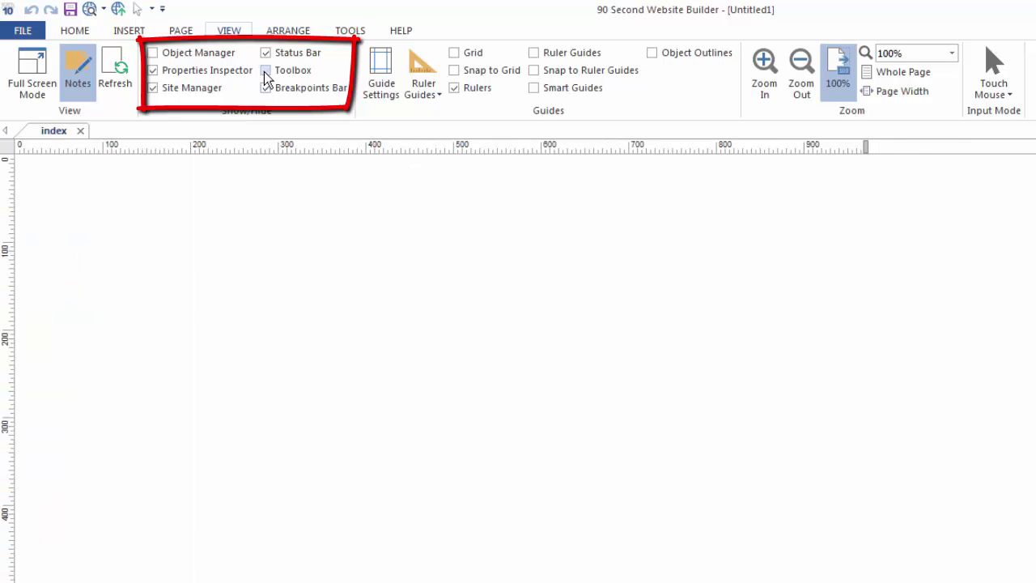
left_click(266, 71)
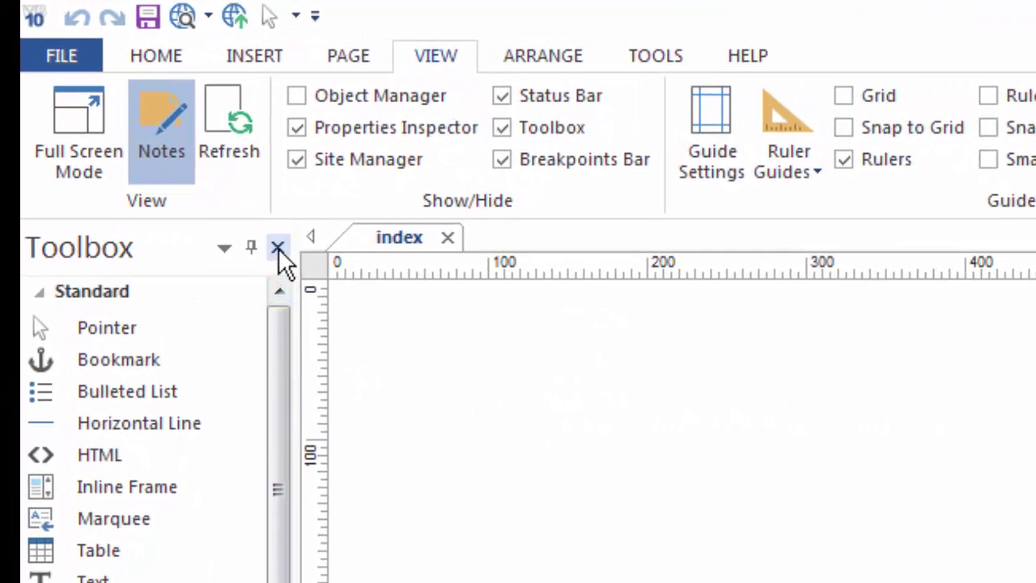
left_click(278, 247)
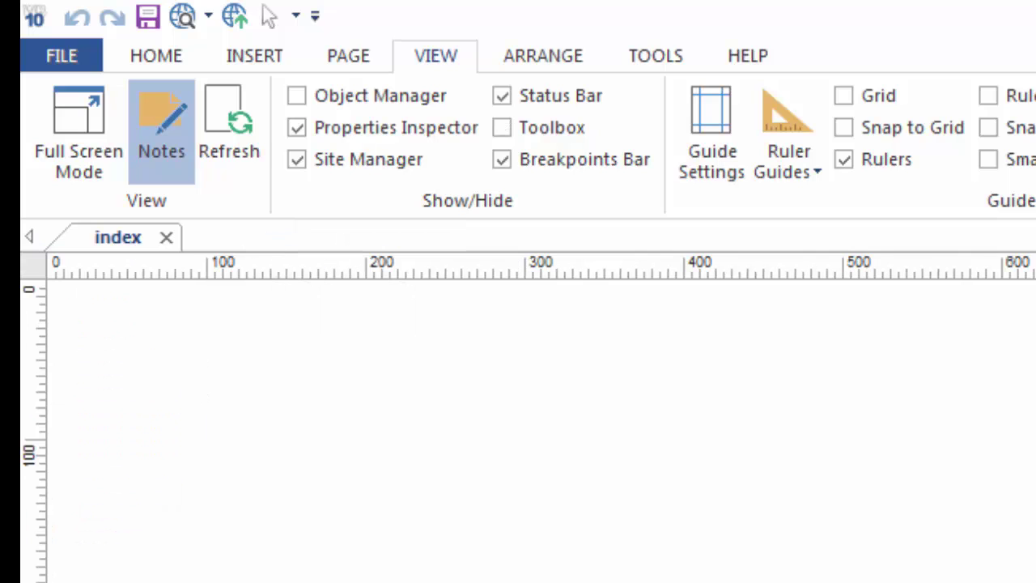
left_click(501, 129)
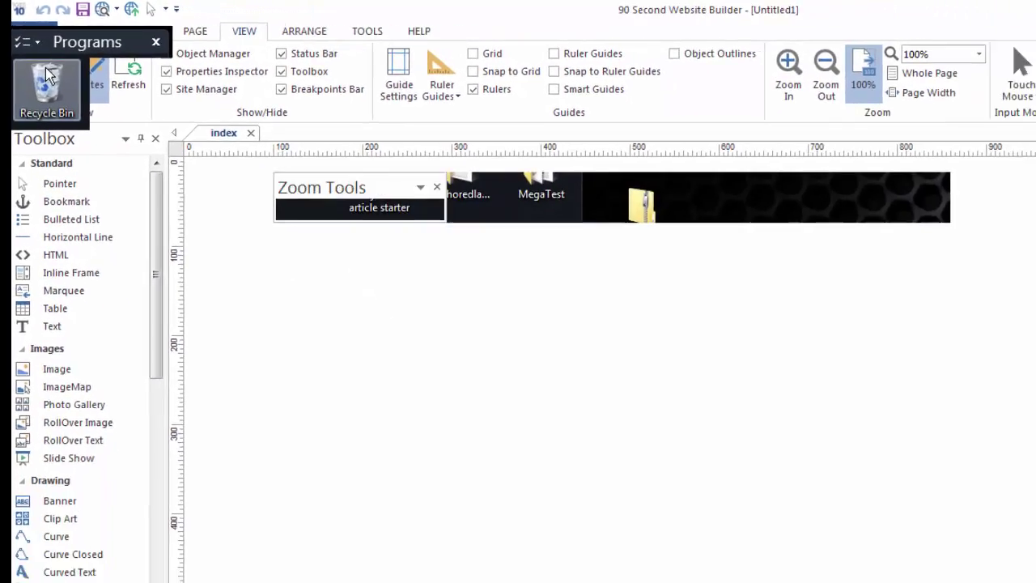
- Switch the workspace to Full Screen Mode and return to the normal view
left_click(47, 74)
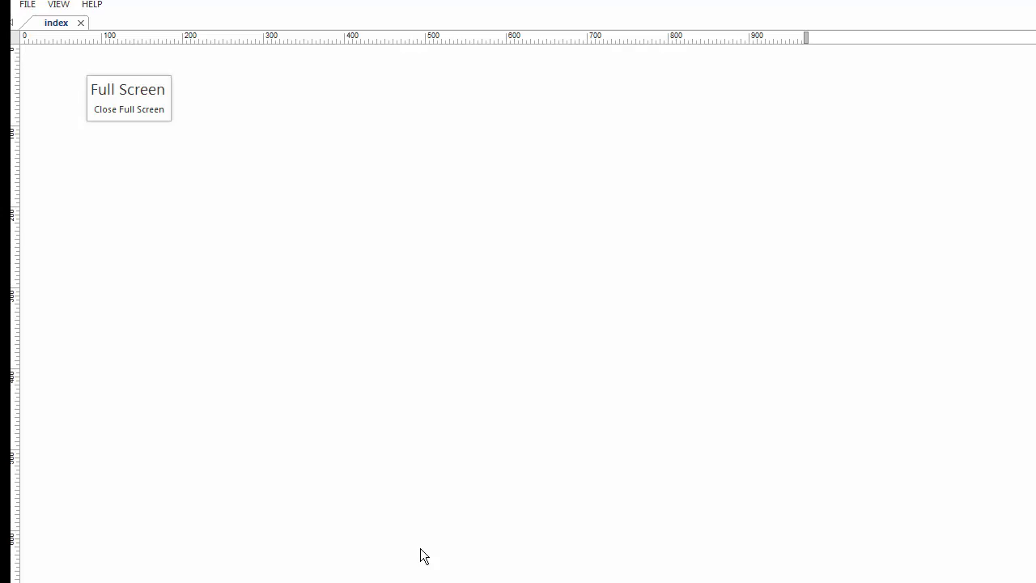
left_click(140, 109)
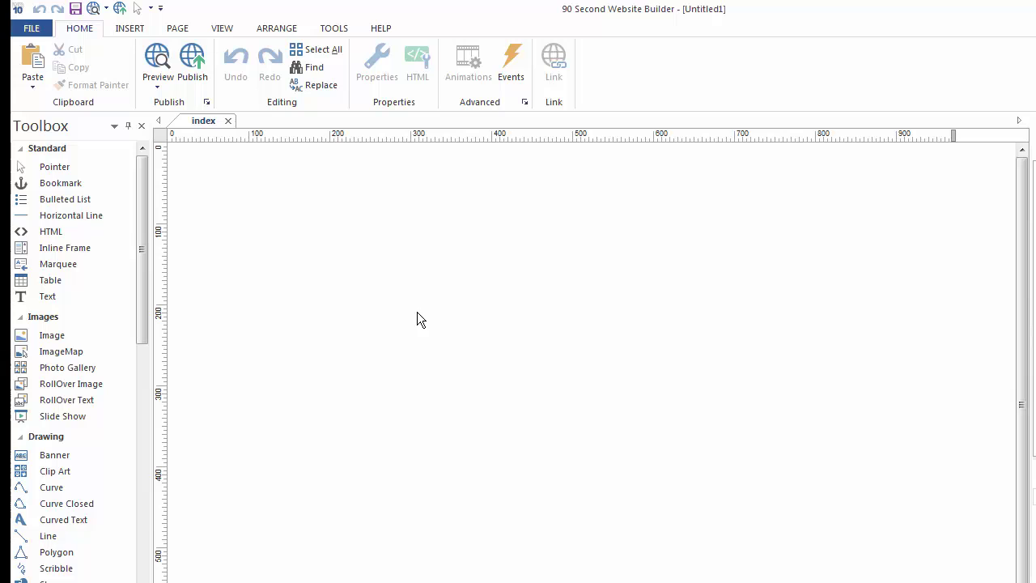
left_click(222, 29)
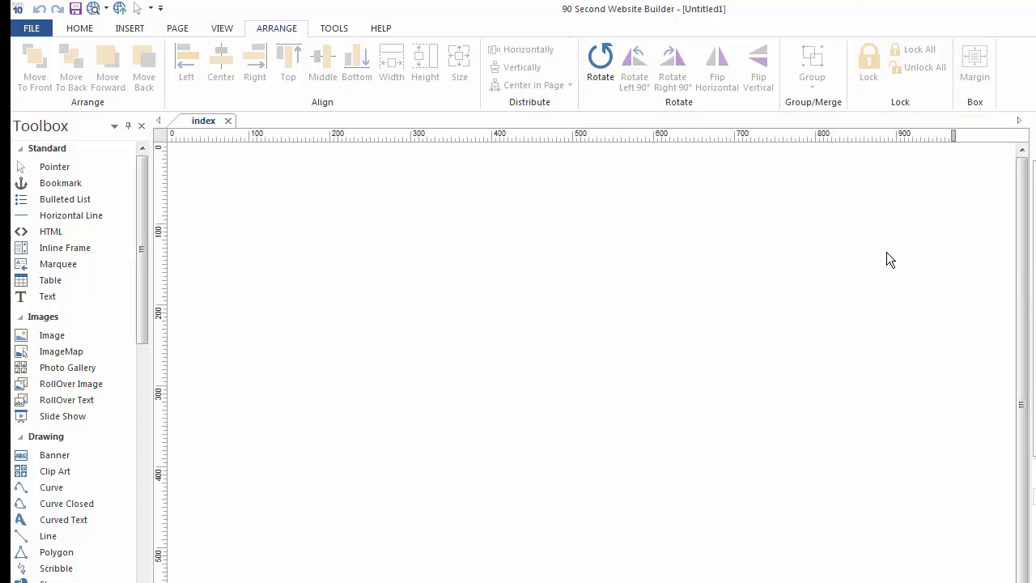
left_click(332, 29)
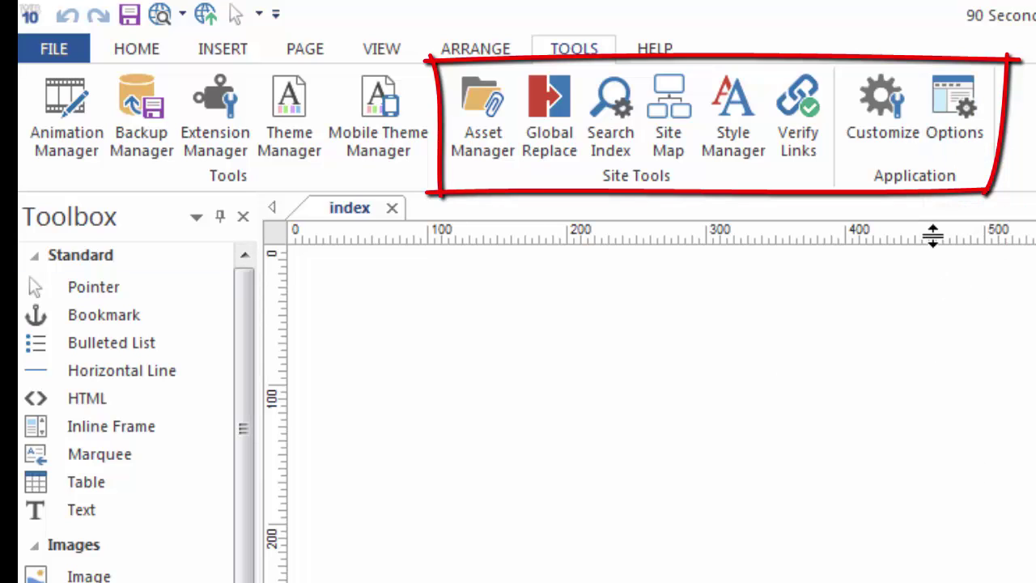
- Open the program's help, move and narrow its window to view the Introduction page, and close it
left_click(656, 51)
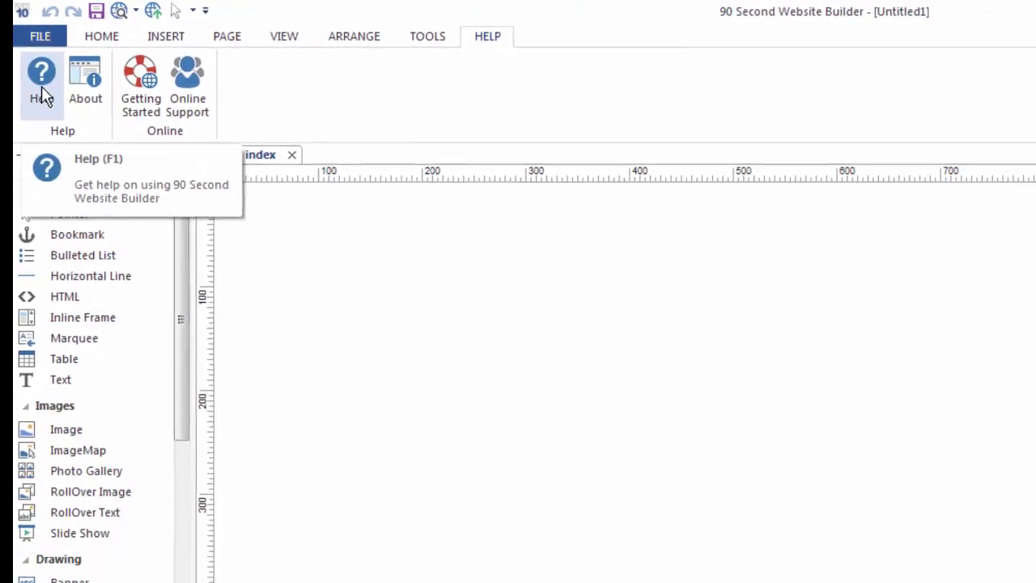
left_click(43, 91)
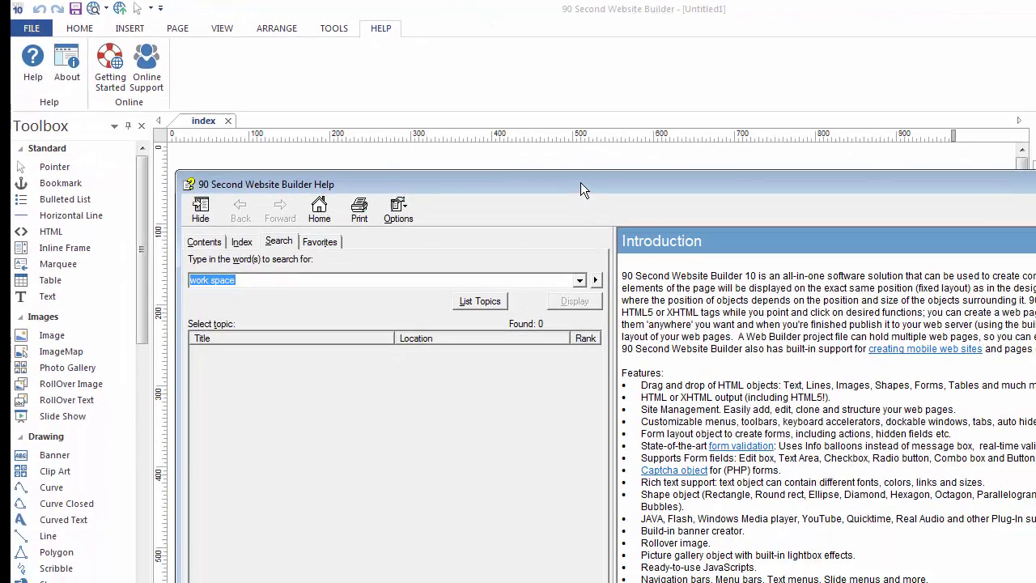
left_click_drag(580, 183, 484, 71)
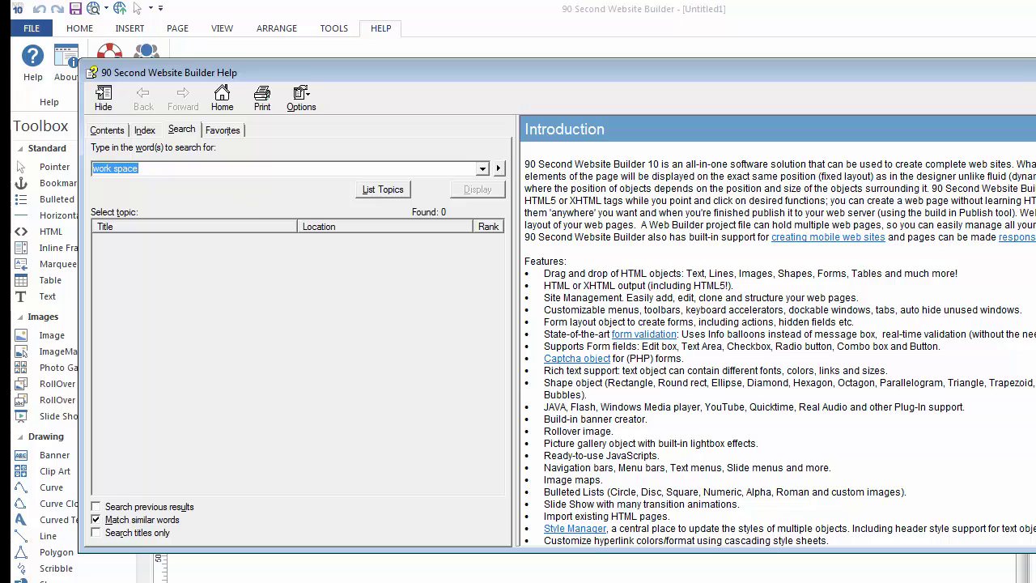
left_click_drag(1035, 243, 981, 243)
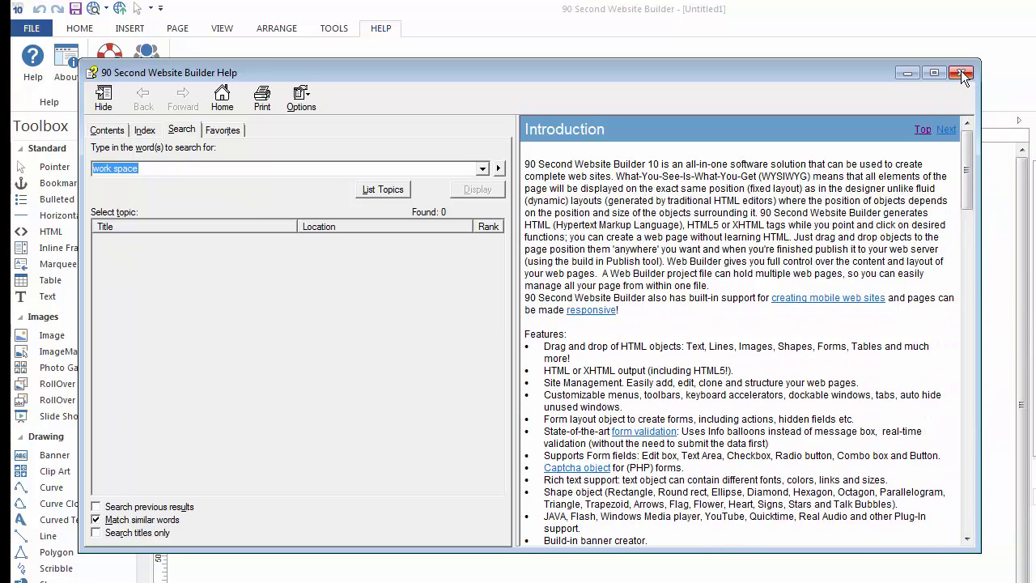
left_click(962, 74)
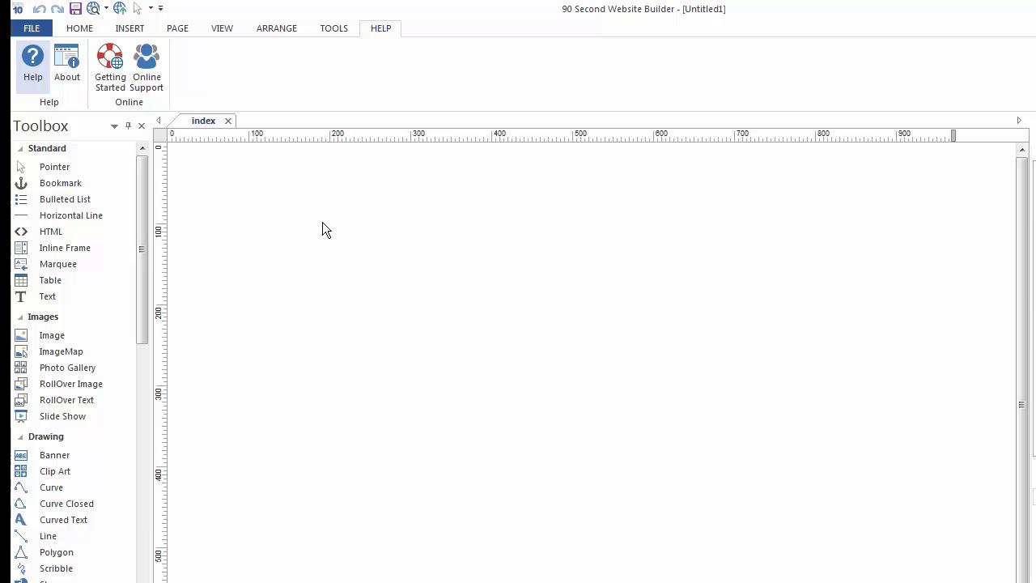
- View the file commands, recent documents and recent places in the File screen and return to the page
left_click(33, 27)
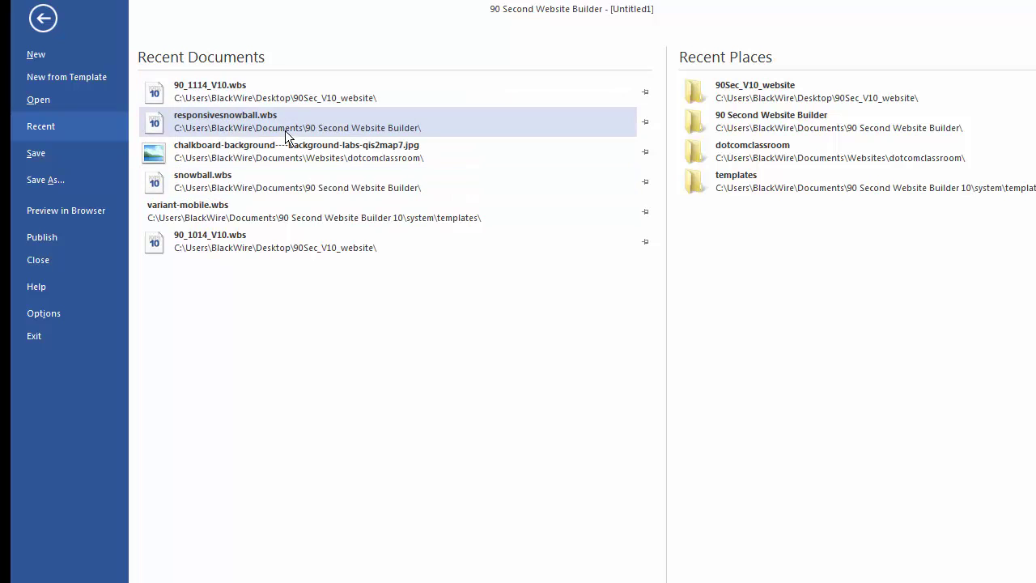
left_click(43, 20)
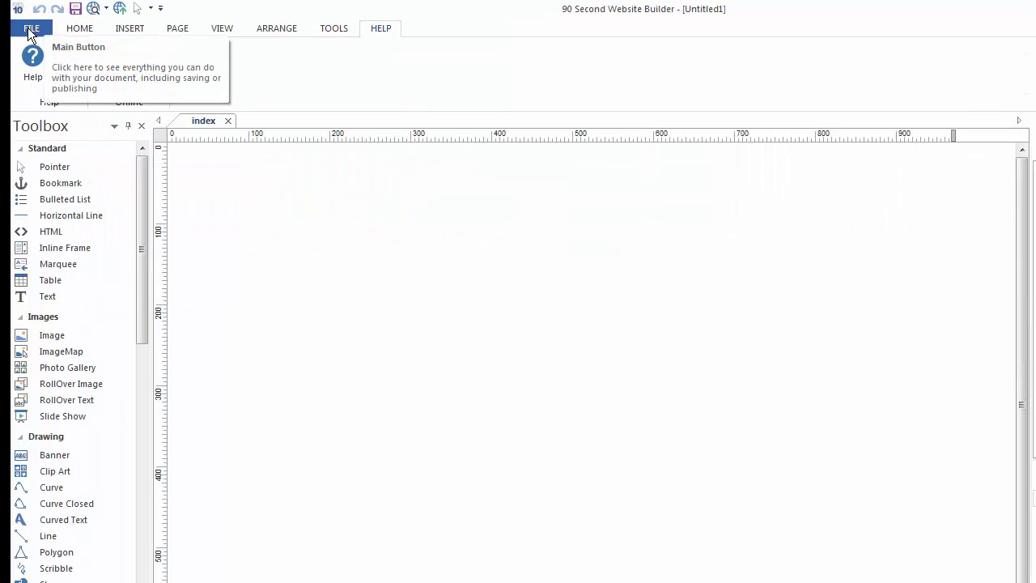
left_click(30, 33)
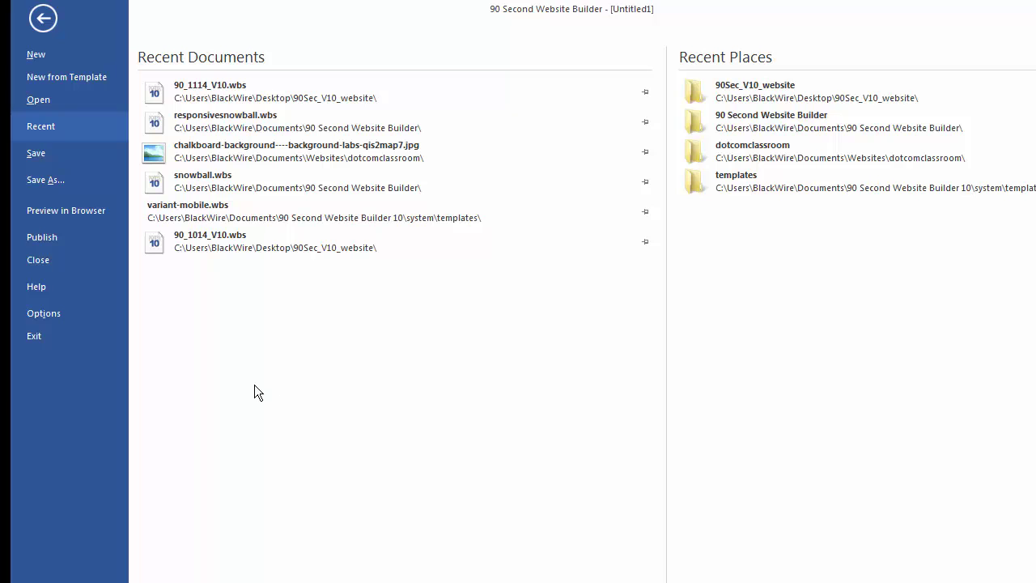
left_click(43, 20)
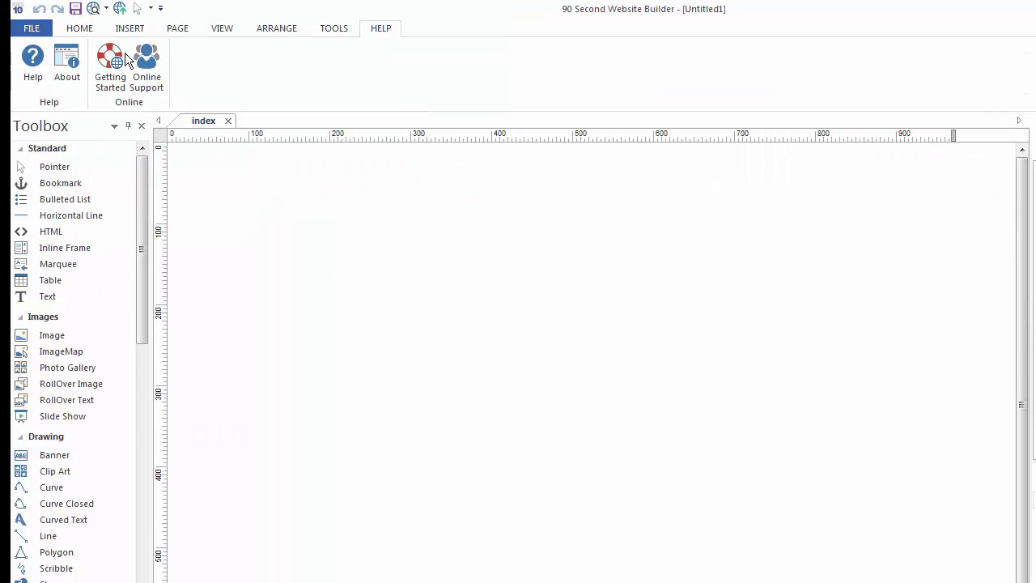
- Set the 'File' menu style to Menu in the User Interface options and check the File menu's new layout
left_click(335, 32)
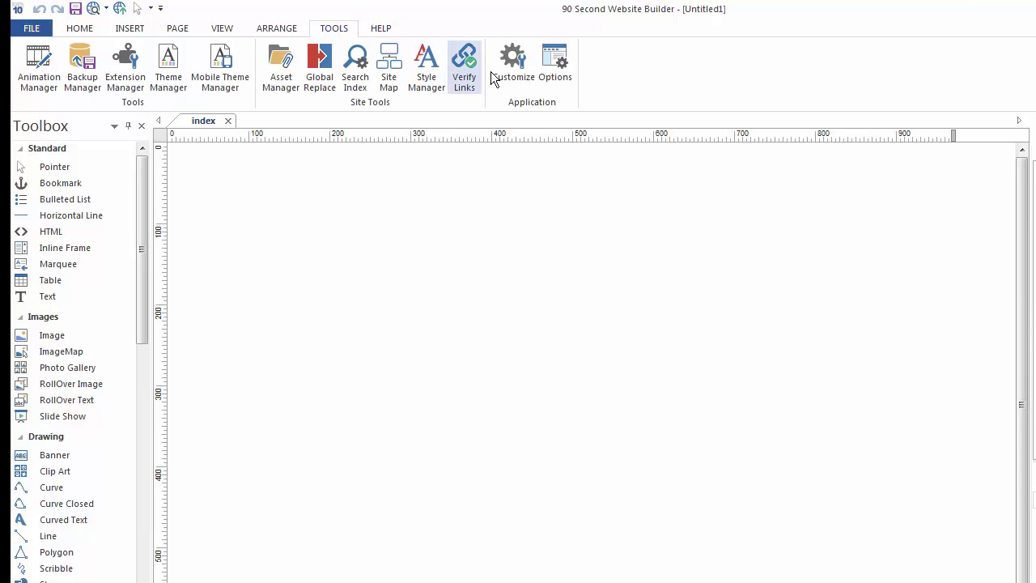
left_click(550, 63)
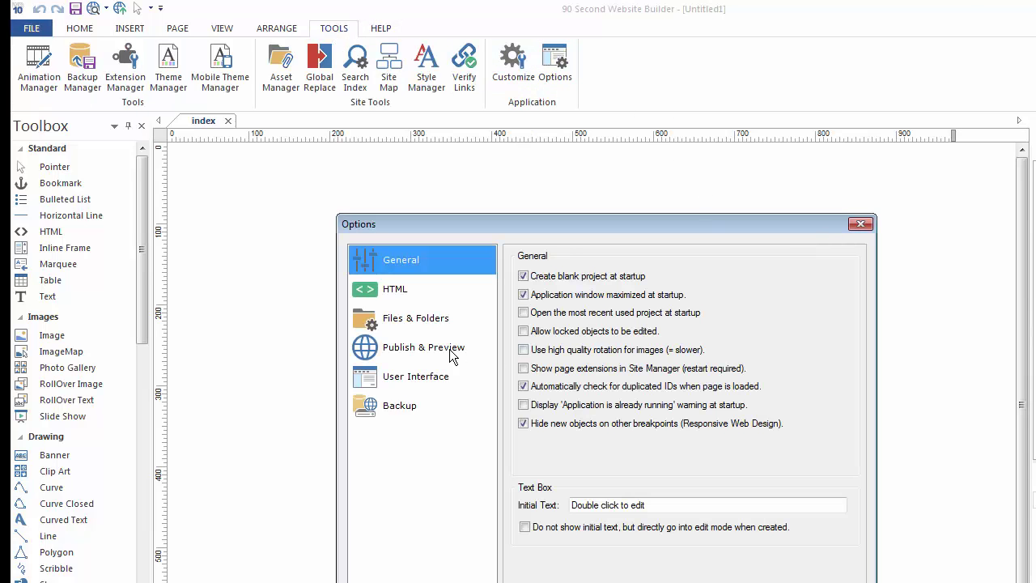
left_click(397, 377)
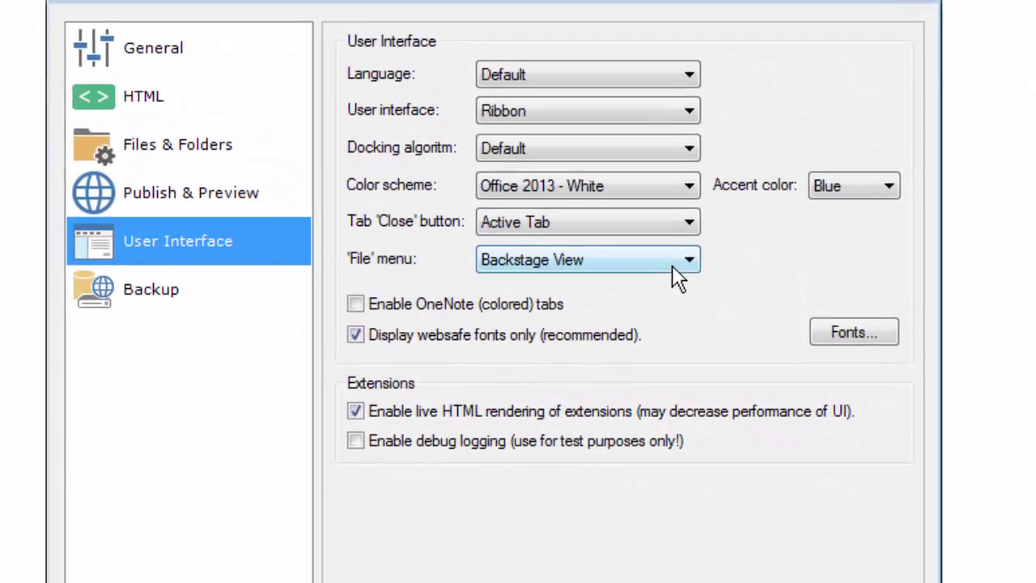
left_click(689, 306)
left_click(547, 280)
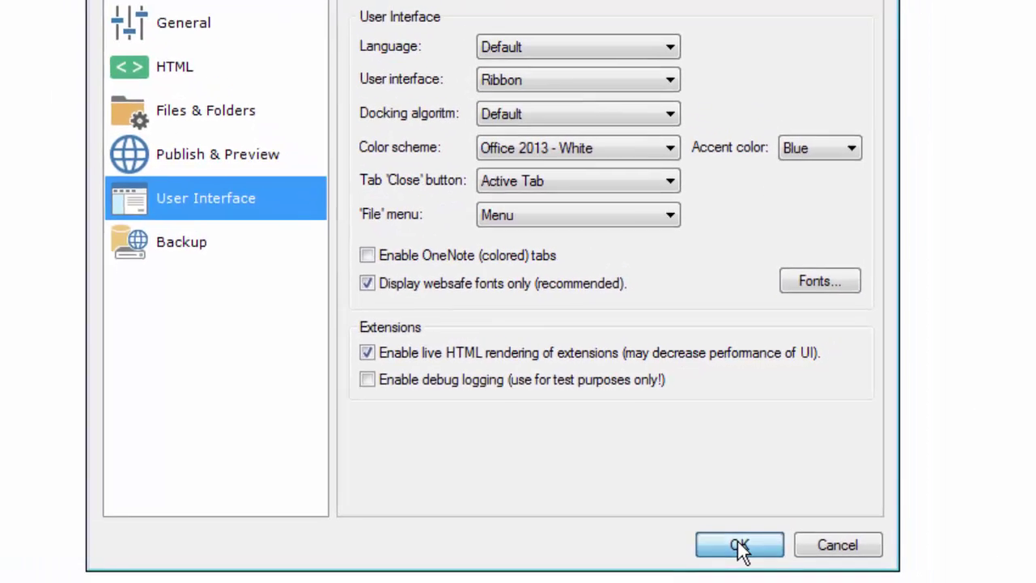
left_click(741, 548)
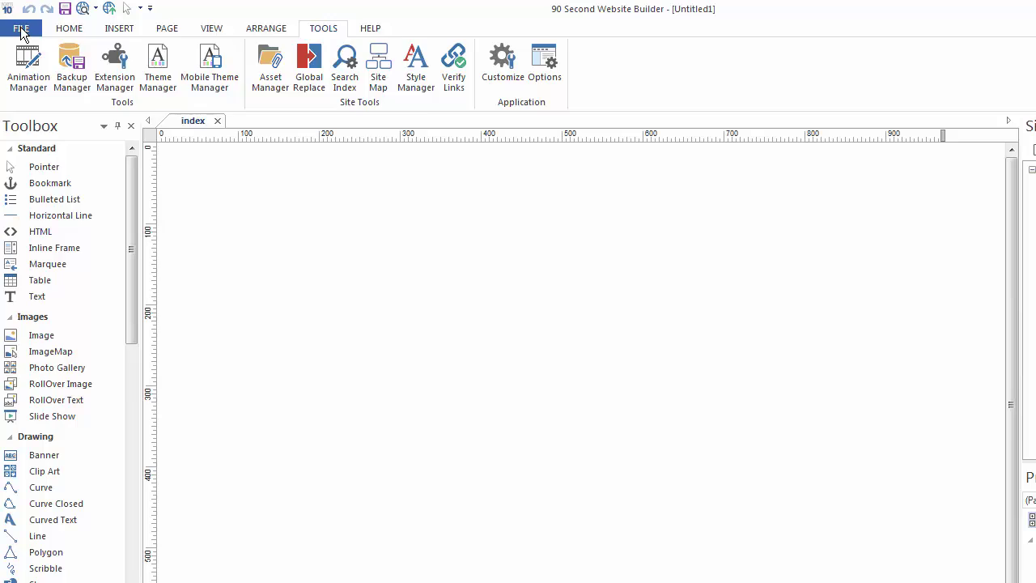
left_click(21, 30)
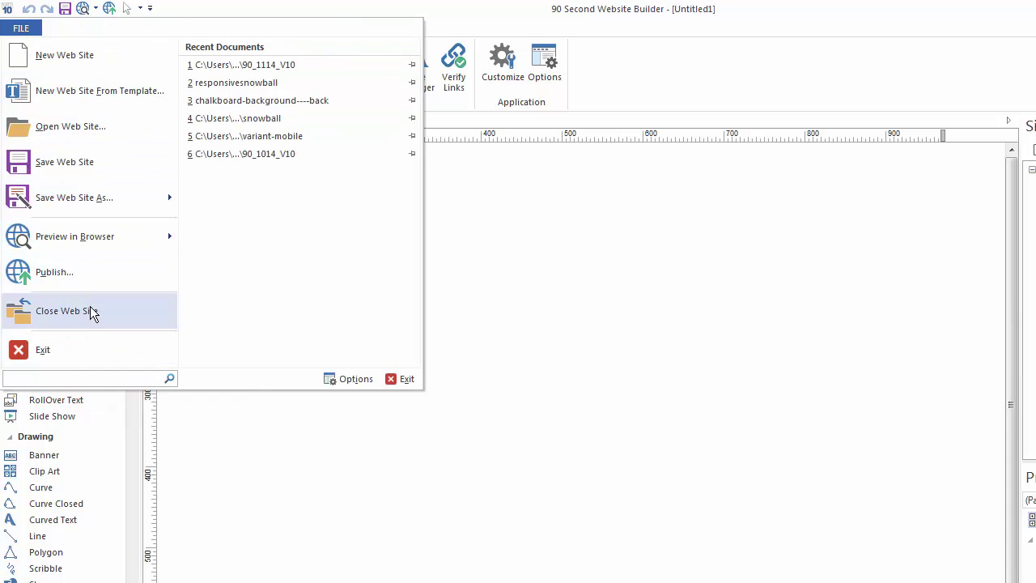
left_click(566, 269)
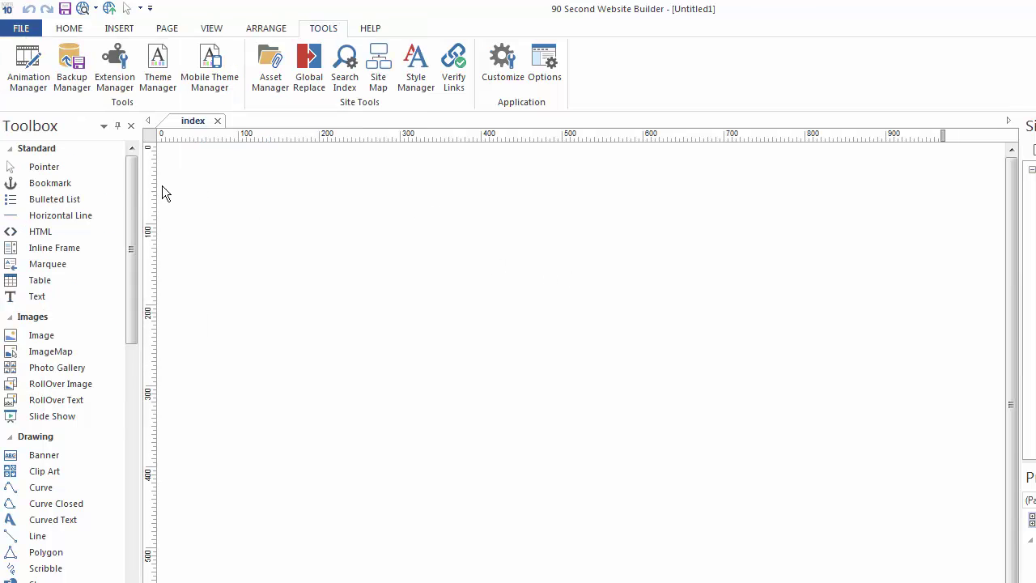
- Detach the Toolbox as a floating window over the page, reposition it, and dock it again
mouse_move(129, 183)
left_mouse_down()
mouse_move(106, 455)
mouse_move(111, 582)
mouse_move(130, 454)
mouse_move(129, 182)
left_mouse_up()
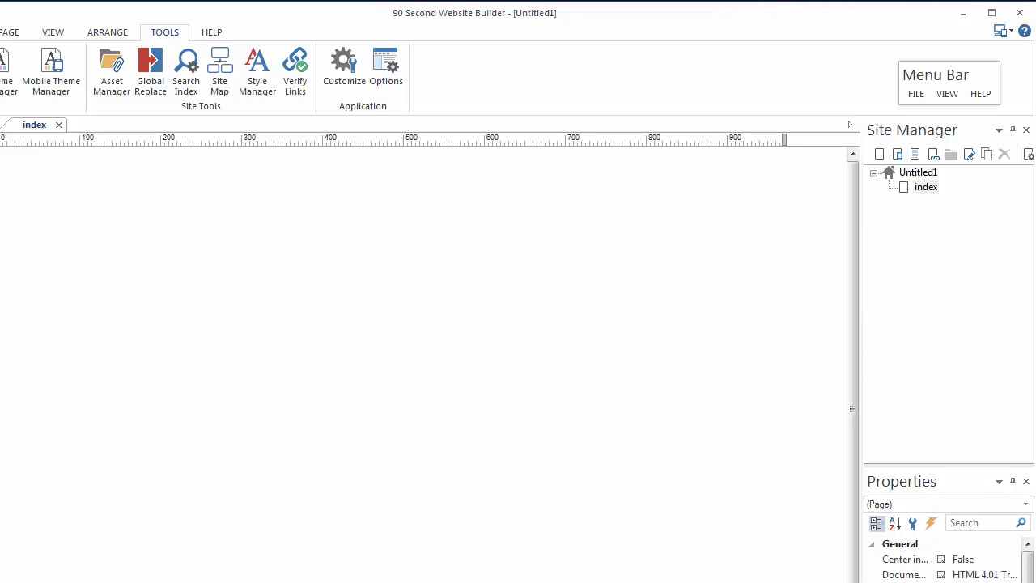
left_click_drag(0, 138, 115, 196)
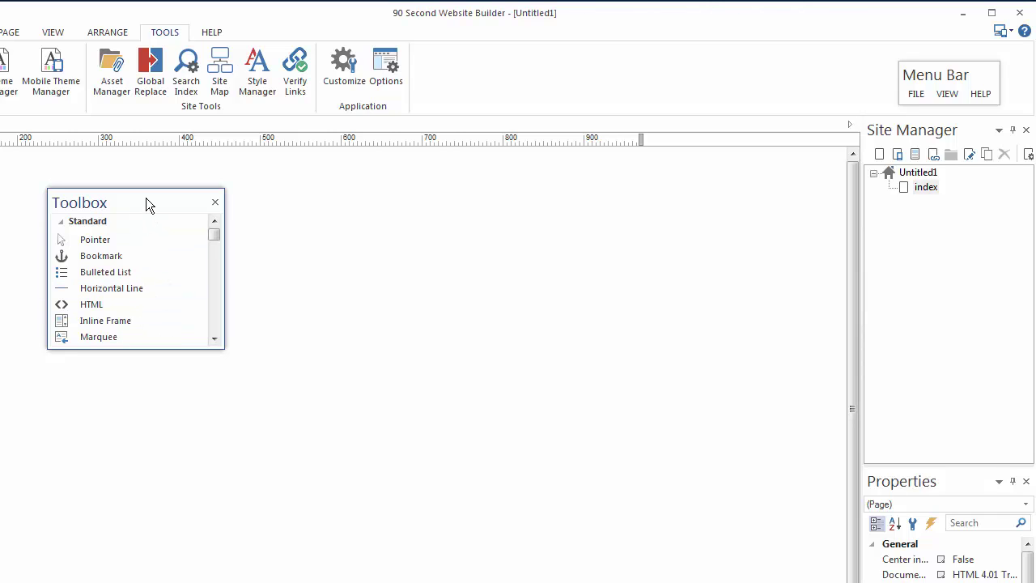
left_click_drag(146, 198, 106, 208)
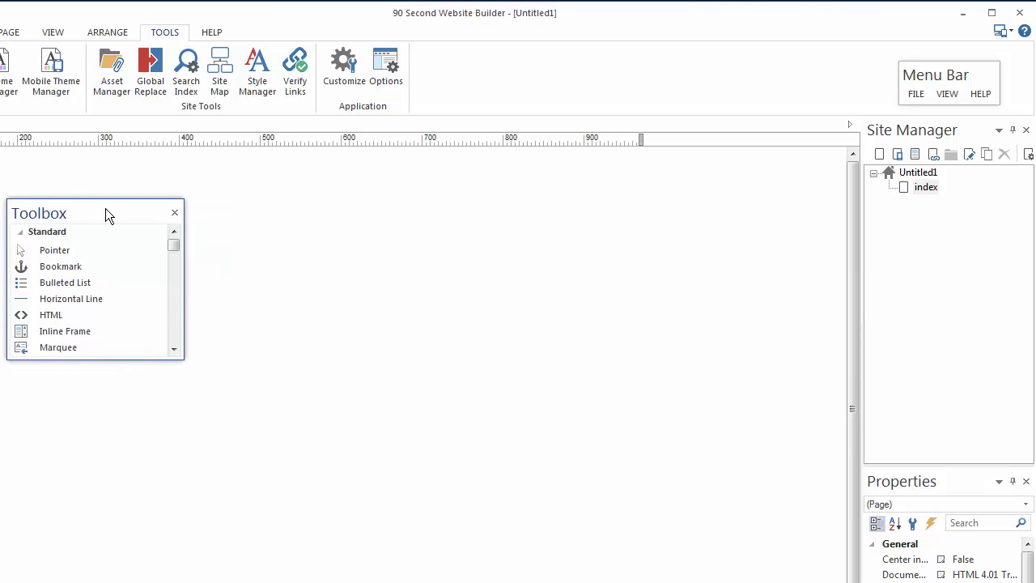
right_click(105, 208)
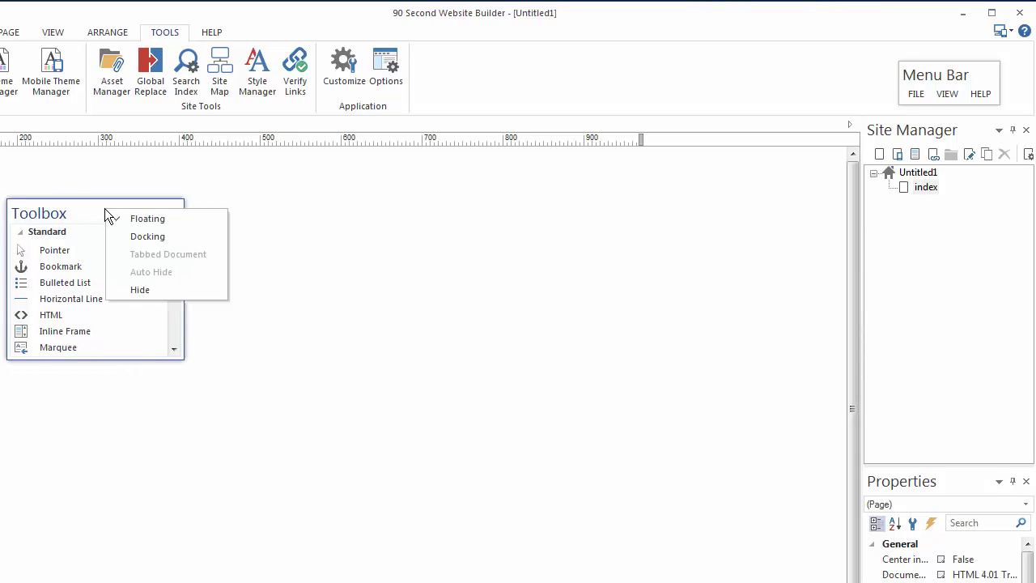
left_click(148, 239)
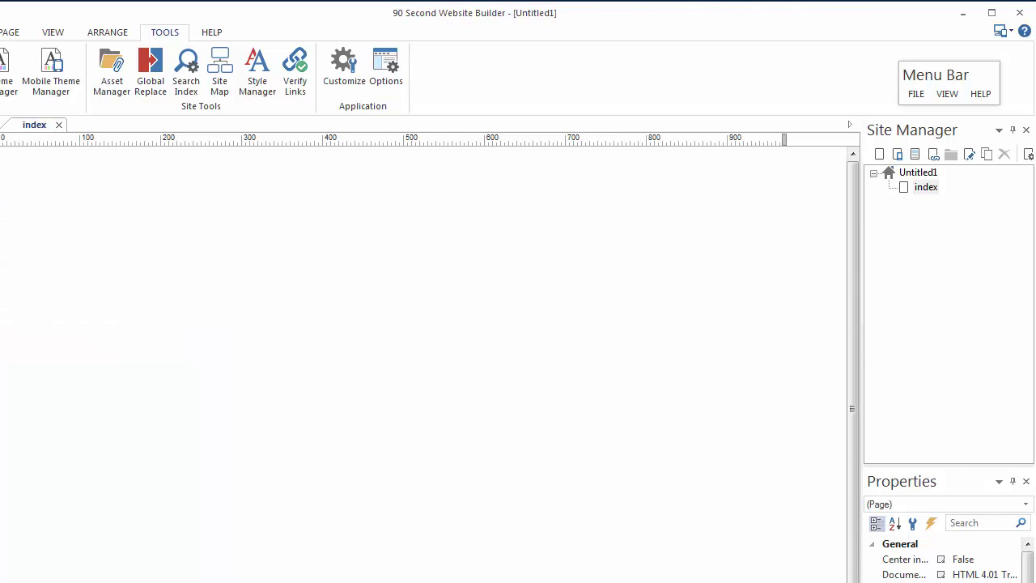